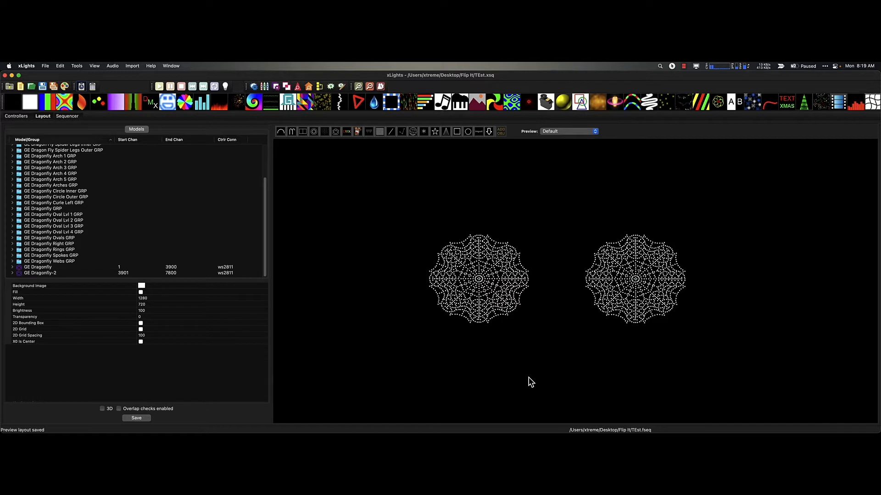
Open the GE Dragonfly model's data for editing, maximize the Custom Model window and enlarge its grid area.
{"action": "left_click", "coordinate": [487, 284]}
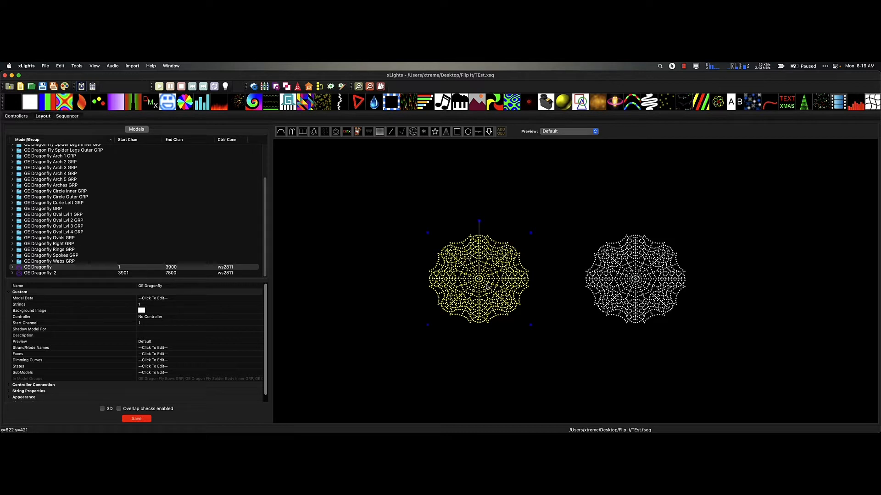
{"action": "left_click", "coordinate": [256, 298]}
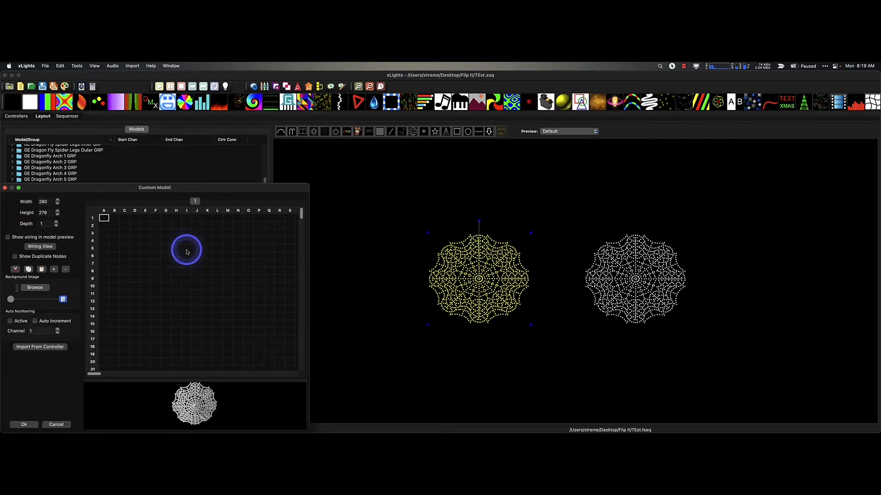
{"action": "double_click", "coordinate": [212, 188]}
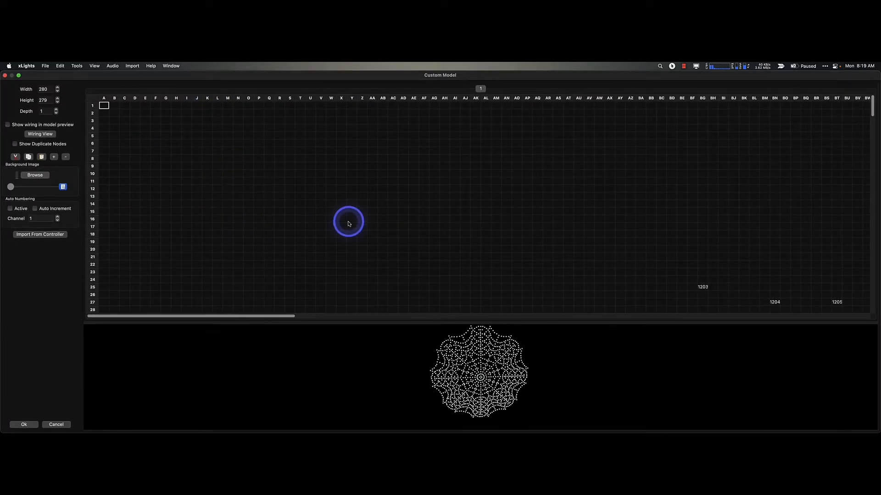
{"action": "left_click_drag", "start_coordinate": [421, 322], "coordinate": [414, 356]}
Flip the GE Dragonfly node grid horizontally, accept the custom model changes and save the layout.
{"action": "left_click", "coordinate": [66, 157]}
{"action": "scroll", "coordinate": [579, 253], "scroll_direction": "down", "scroll_amount": 2}
{"action": "scroll", "coordinate": [579, 253], "scroll_direction": "down", "scroll_amount": 7}
{"action": "left_click_drag", "start_coordinate": [743, 262], "coordinate": [595, 264]}
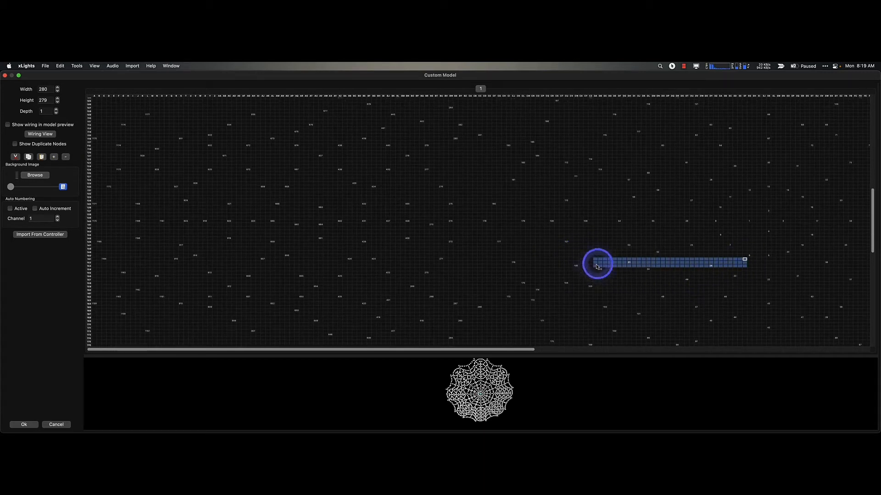
{"action": "left_click", "coordinate": [605, 248]}
{"action": "left_click_drag", "start_coordinate": [516, 349], "coordinate": [621, 344]}
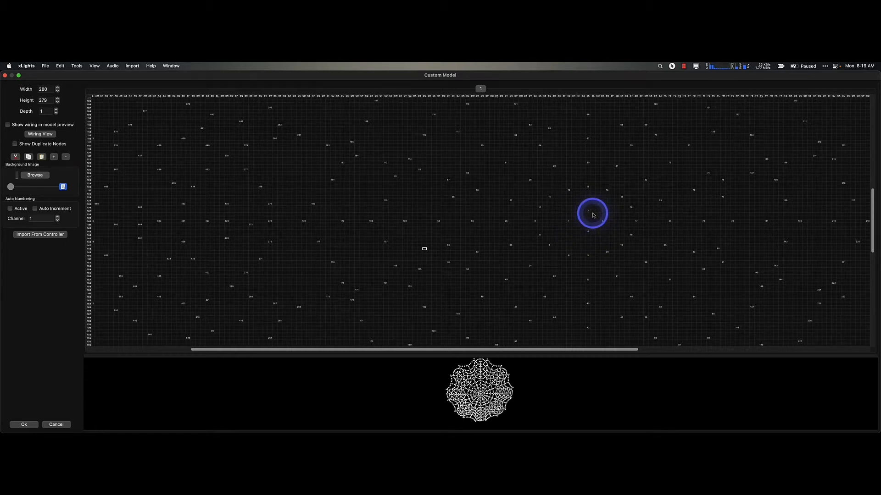
{"action": "right_click", "coordinate": [583, 221]}
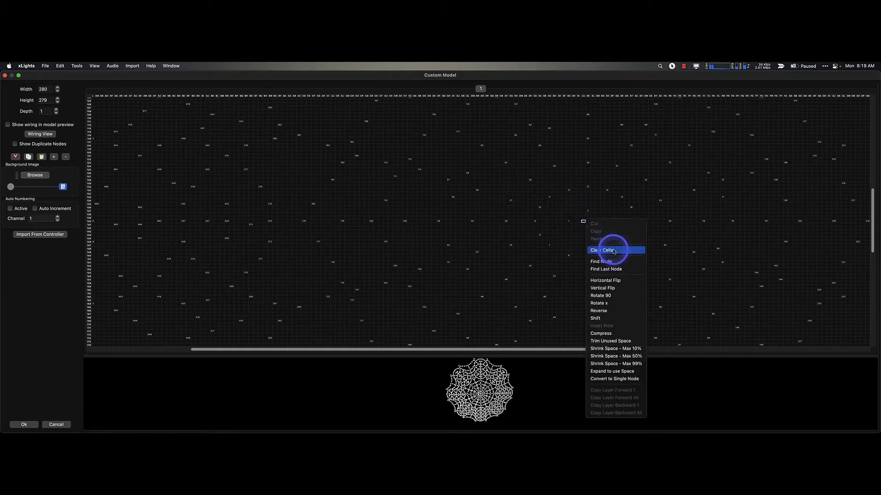
{"action": "left_click", "coordinate": [615, 280]}
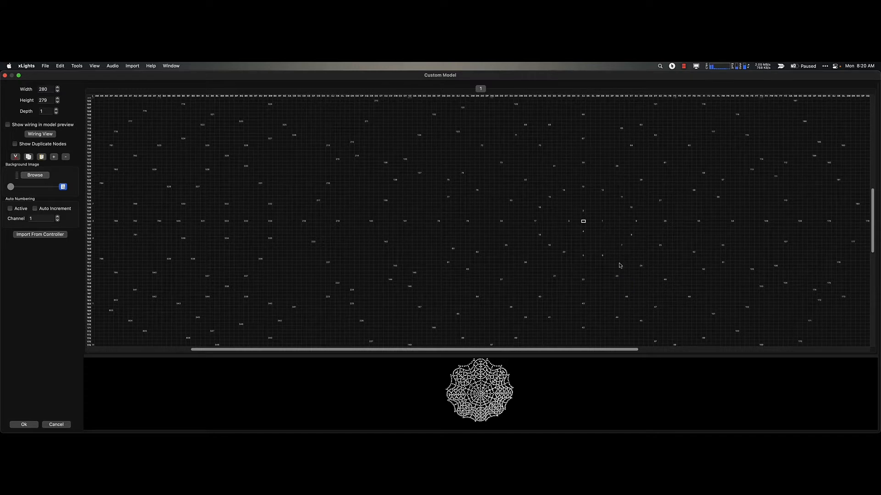
{"action": "left_click", "coordinate": [23, 424]}
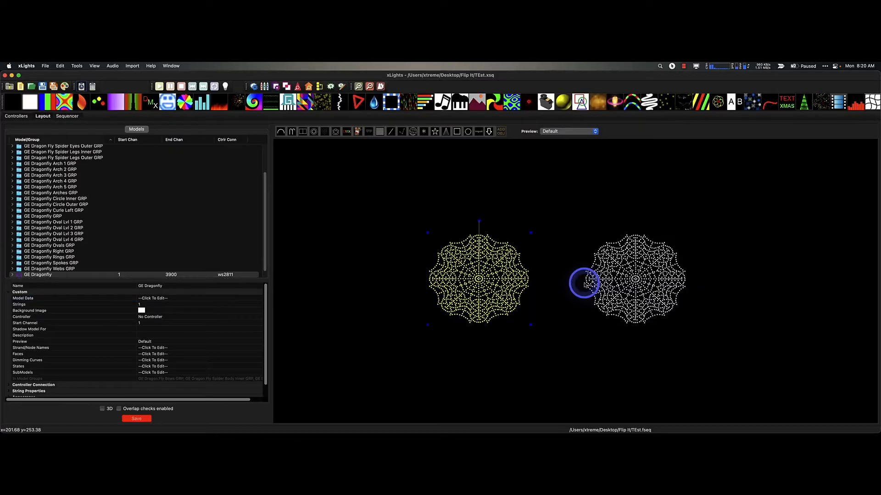
{"action": "left_click", "coordinate": [141, 418]}
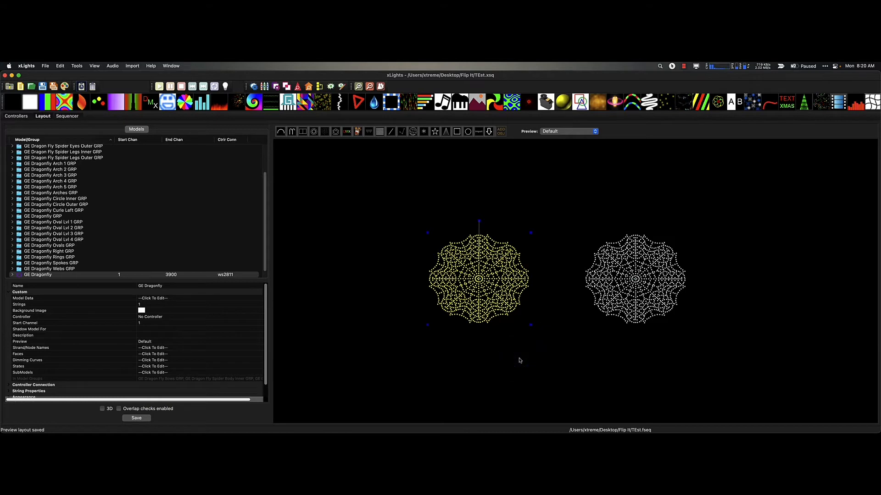
Render the sequence in the sequencer and preview the two Bars effects and the Pinwheel effect on GE Dragonfly GRP.
{"action": "left_click", "coordinate": [733, 338]}
{"action": "left_click", "coordinate": [648, 281]}
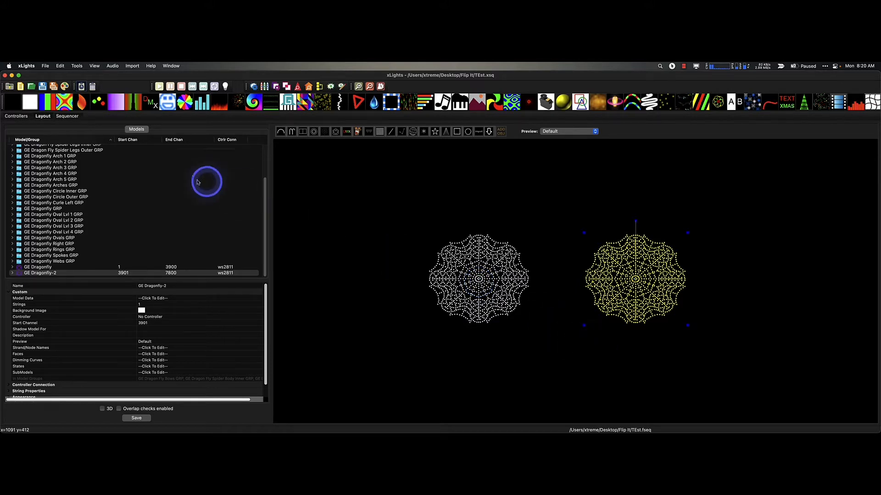
{"action": "left_click", "coordinate": [71, 118]}
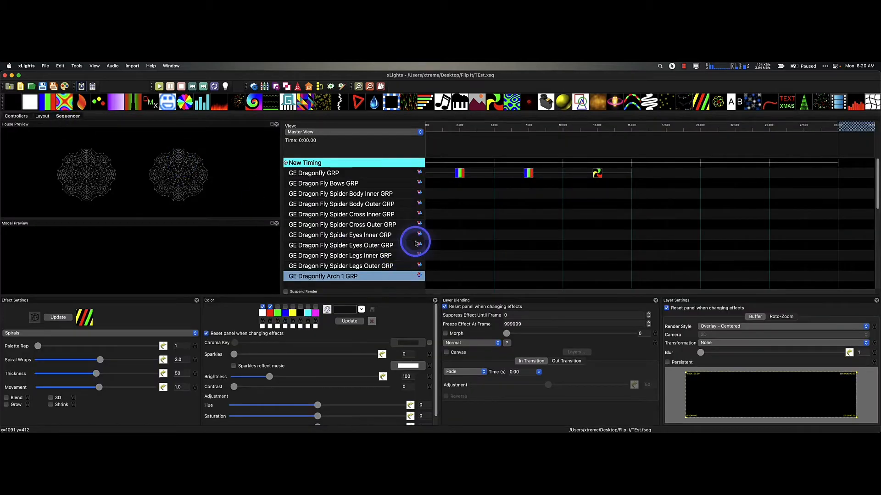
{"action": "left_click", "coordinate": [460, 176]}
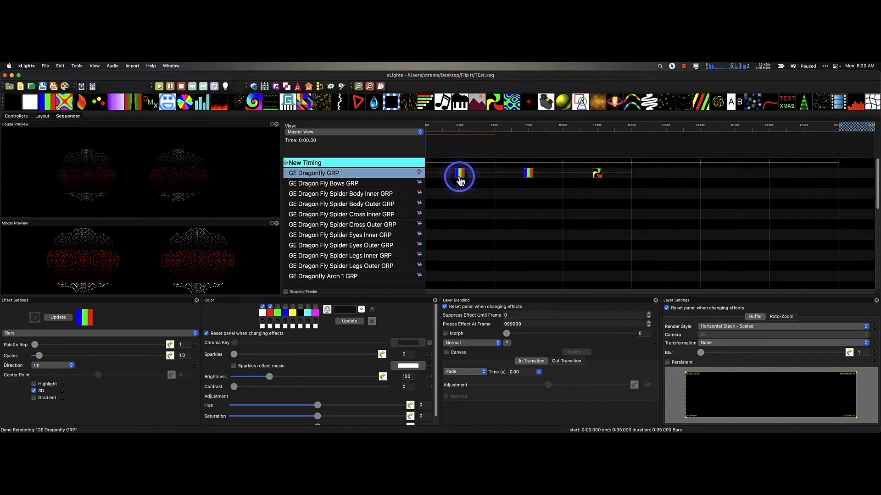
{"action": "left_click", "coordinate": [65, 86]}
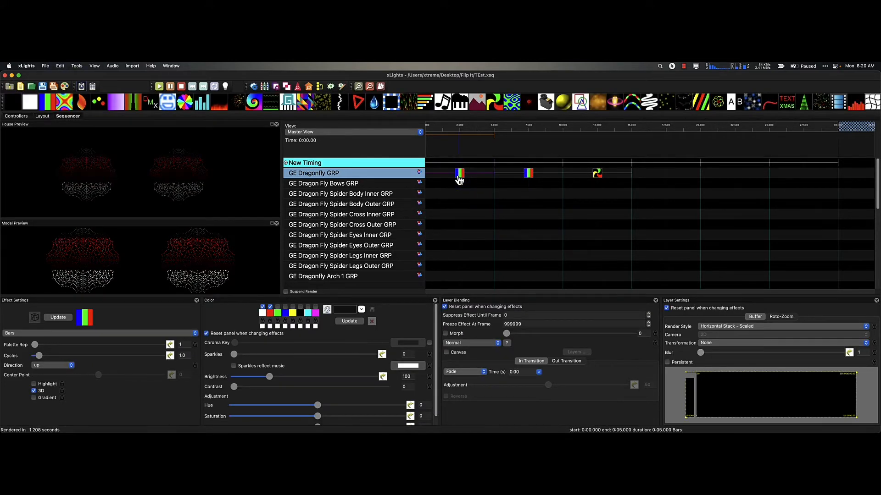
{"action": "left_click", "coordinate": [529, 173]}
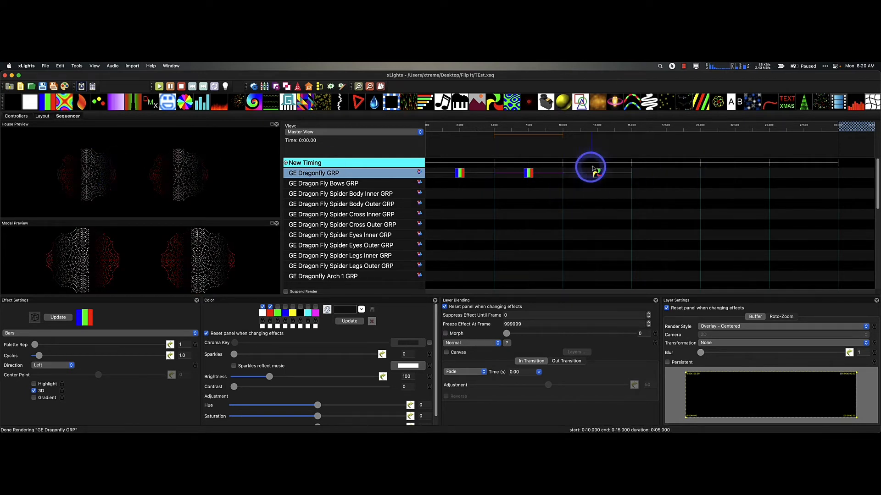
{"action": "left_click", "coordinate": [597, 173]}
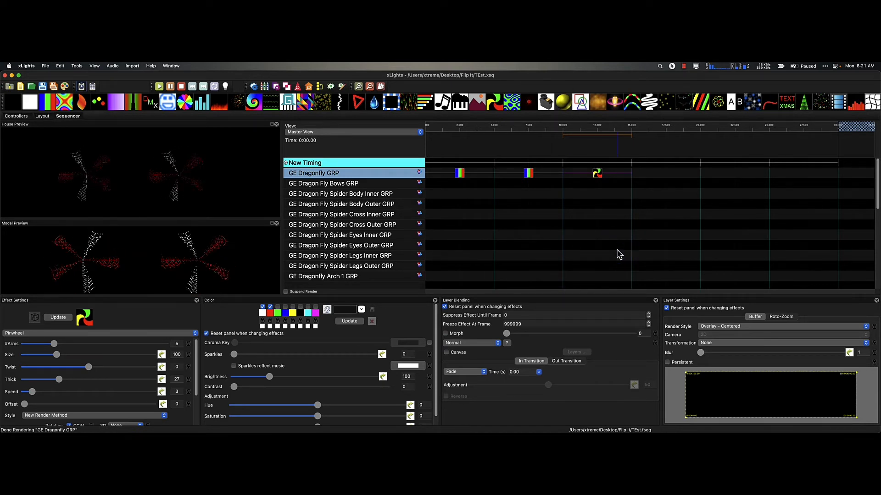
Replace the Spirals effect on GE Dragonfly Oval Lvl 1 GRP with a Single Strand effect.
{"action": "left_click", "coordinate": [688, 242]}
{"action": "scroll", "coordinate": [688, 241], "scroll_direction": "down", "scroll_amount": 6}
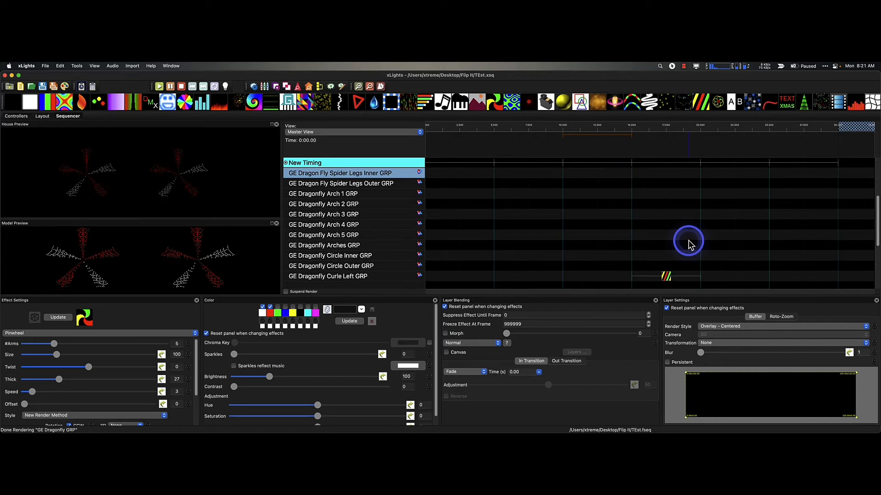
{"action": "left_click", "coordinate": [665, 196]}
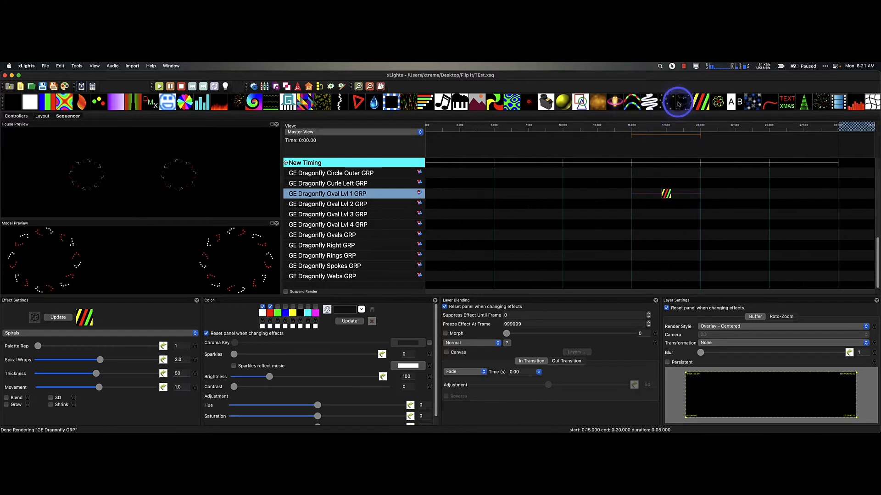
{"action": "left_click_drag", "start_coordinate": [635, 100], "coordinate": [661, 192]}
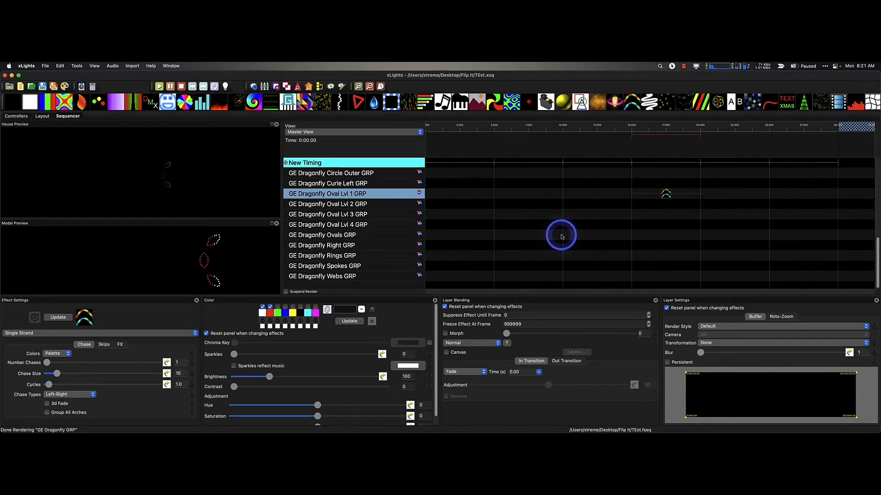
Set the Single Strand effect's render style to Overlay - Centered, chase size to 46 and cycles to 8.2.
{"action": "left_click", "coordinate": [712, 326]}
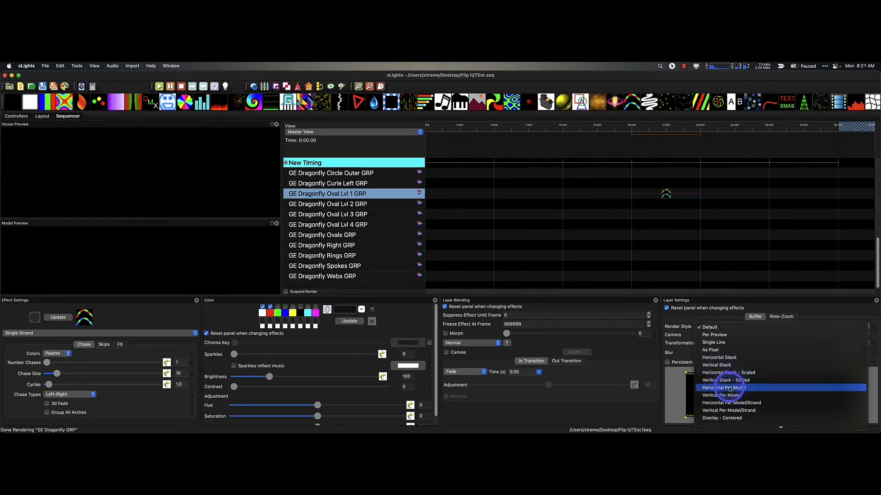
{"action": "left_click", "coordinate": [729, 415]}
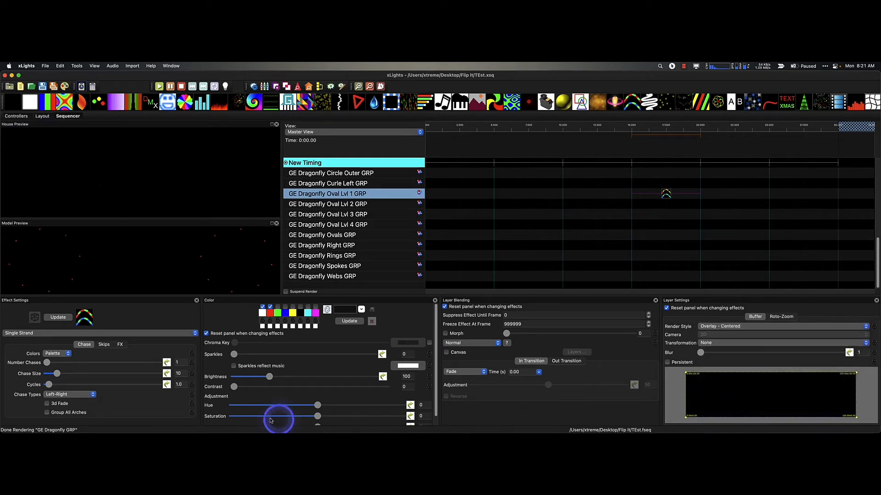
{"action": "left_click_drag", "start_coordinate": [57, 374], "coordinate": [98, 374]}
{"action": "left_click_drag", "start_coordinate": [48, 384], "coordinate": [66, 387]}
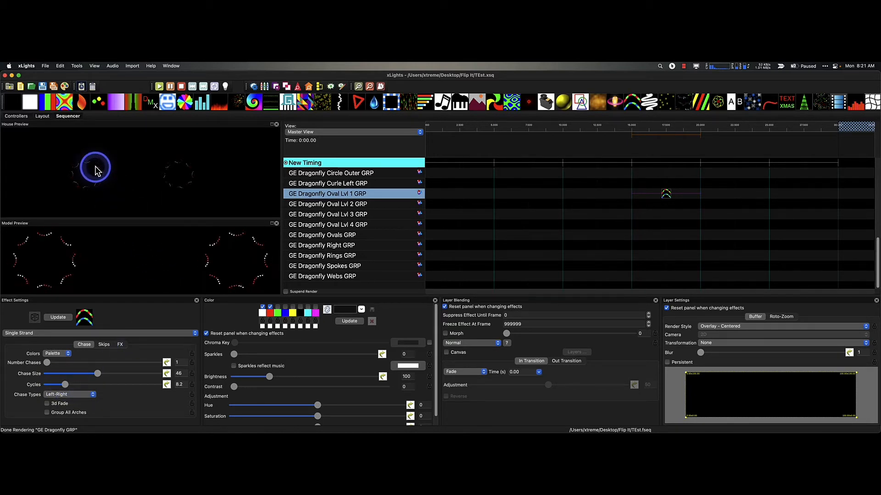
Move the Single Strand effect down row by row to GE Dragonfly Rings GRP, previewing it on the groups along the way.
{"action": "left_click", "coordinate": [665, 196]}
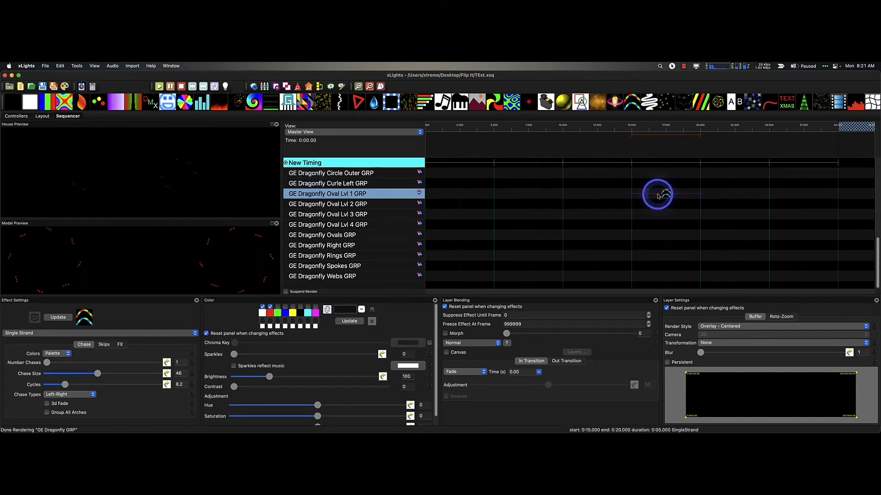
{"action": "key", "text": "Down"}
{"action": "key", "text": "Down"}
{"action": "key", "text": "Down"}
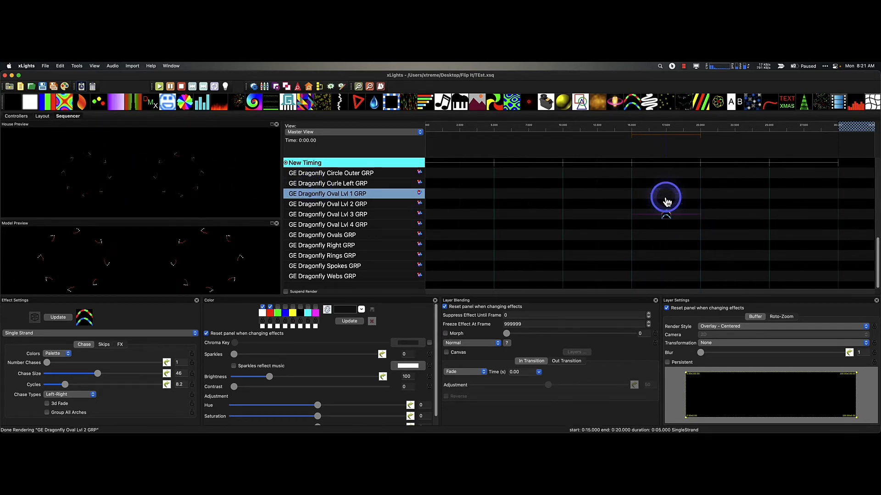
{"action": "key", "text": "Down"}
{"action": "key", "text": "Up"}
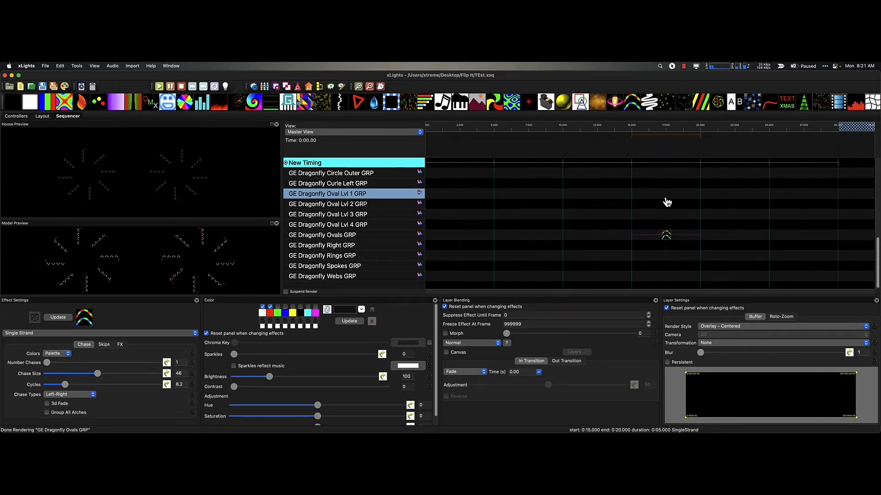
{"action": "key", "text": "Down"}
{"action": "key", "text": "Down"}
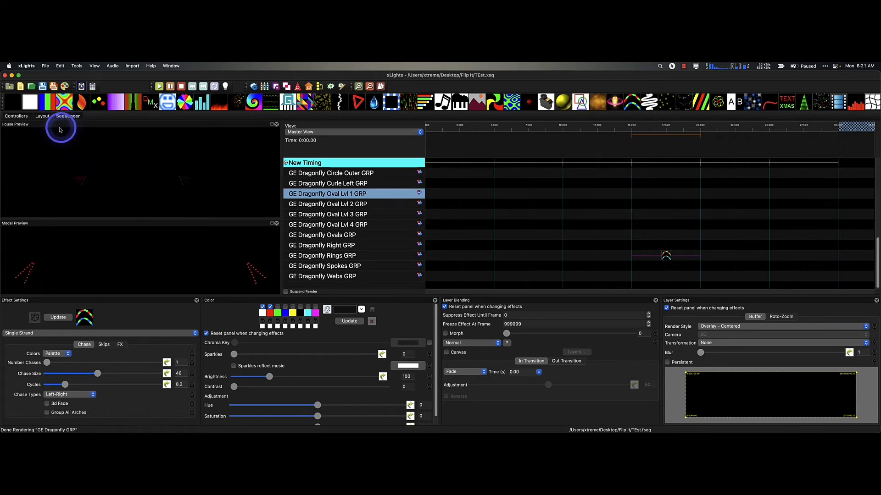
Reopen the GE Dragonfly model's data in the layout and review the grid's flip, rotate and reverse operations.
{"action": "left_click", "coordinate": [46, 117]}
{"action": "left_click", "coordinate": [474, 335]}
{"action": "left_click", "coordinate": [461, 255]}
{"action": "left_click", "coordinate": [238, 299]}
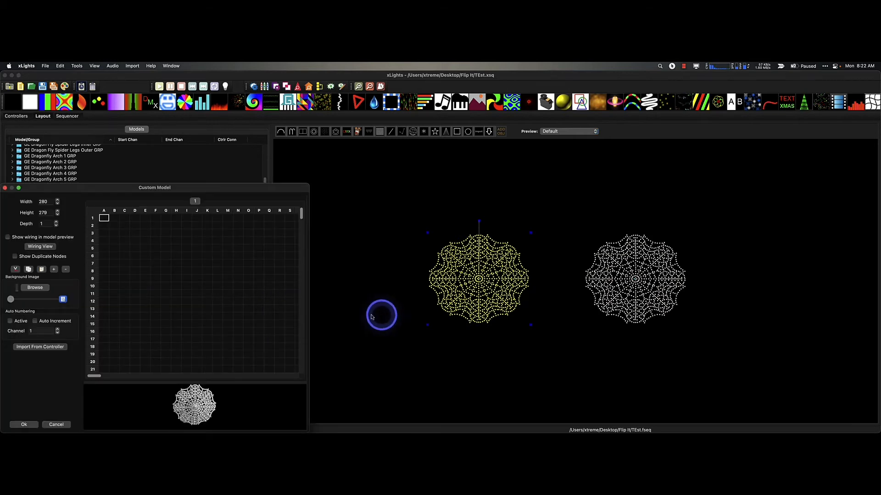
{"action": "right_click", "coordinate": [224, 255]}
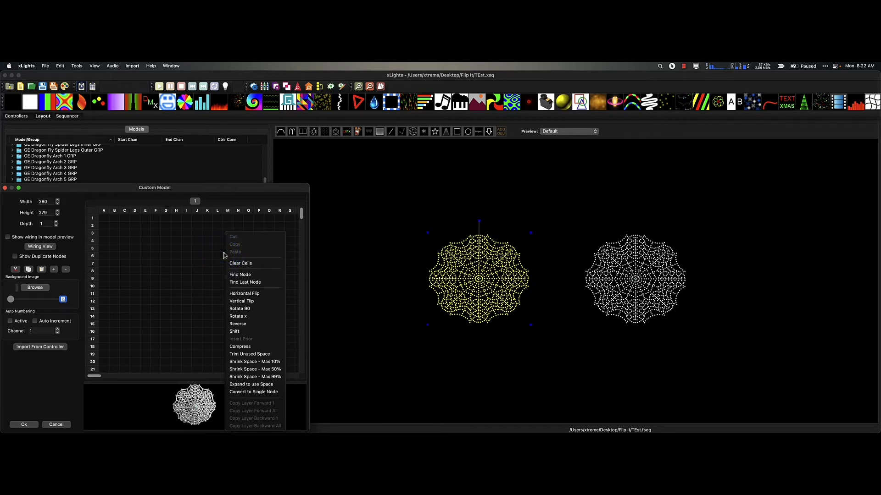
{"action": "left_click_drag", "start_coordinate": [255, 281], "coordinate": [254, 302]}
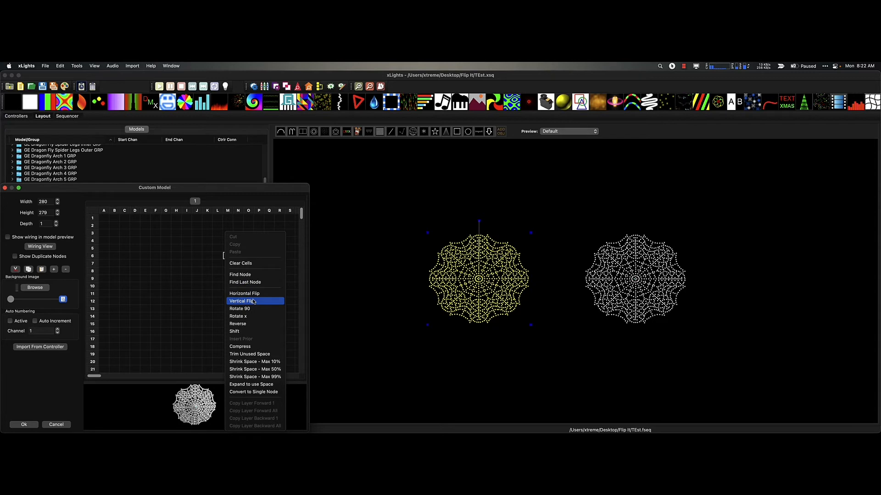
{"action": "left_click_drag", "start_coordinate": [253, 302], "coordinate": [255, 327]}
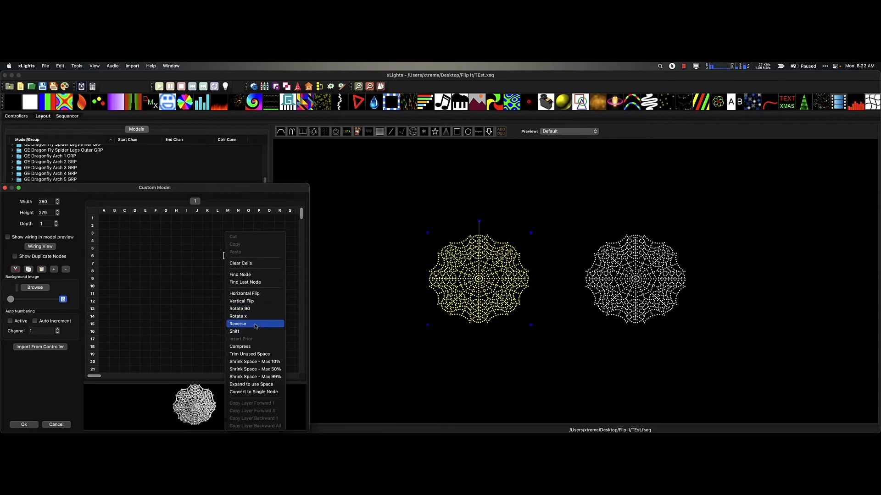